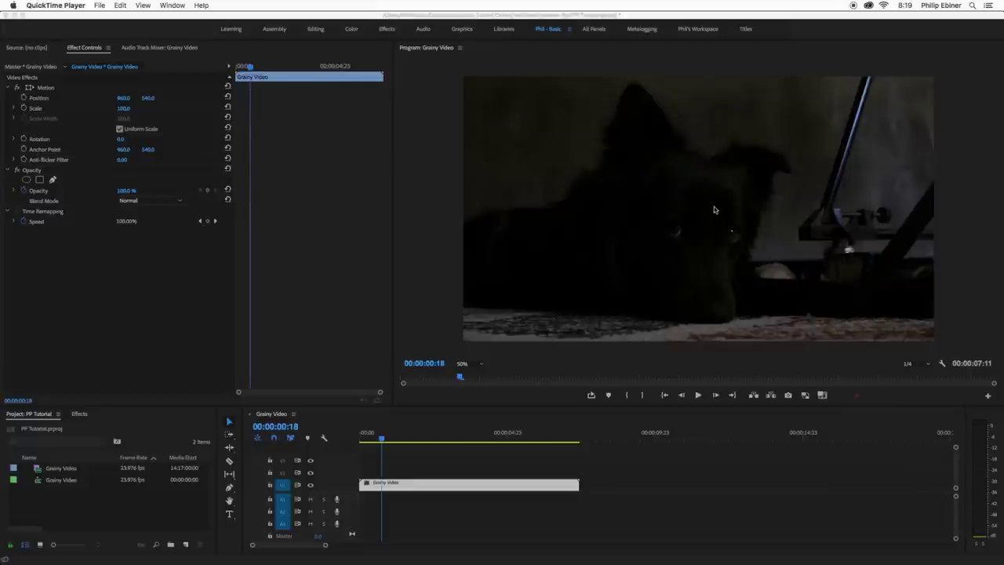
# - Inspect the Grainy Video clip's grain at 100% zoom, then fit the whole frame back into the preview
pyautogui.click(475, 366)
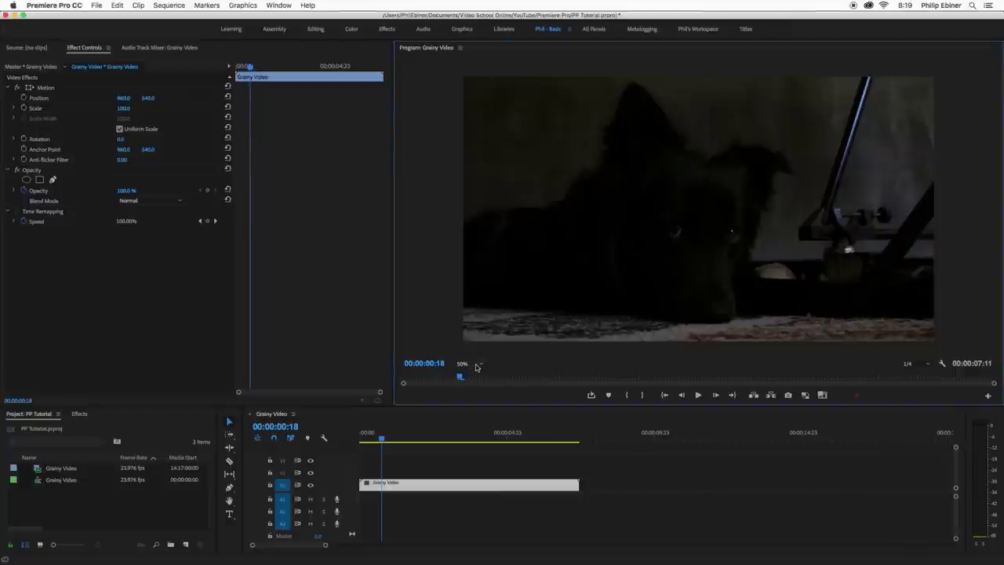
pyautogui.click(481, 364)
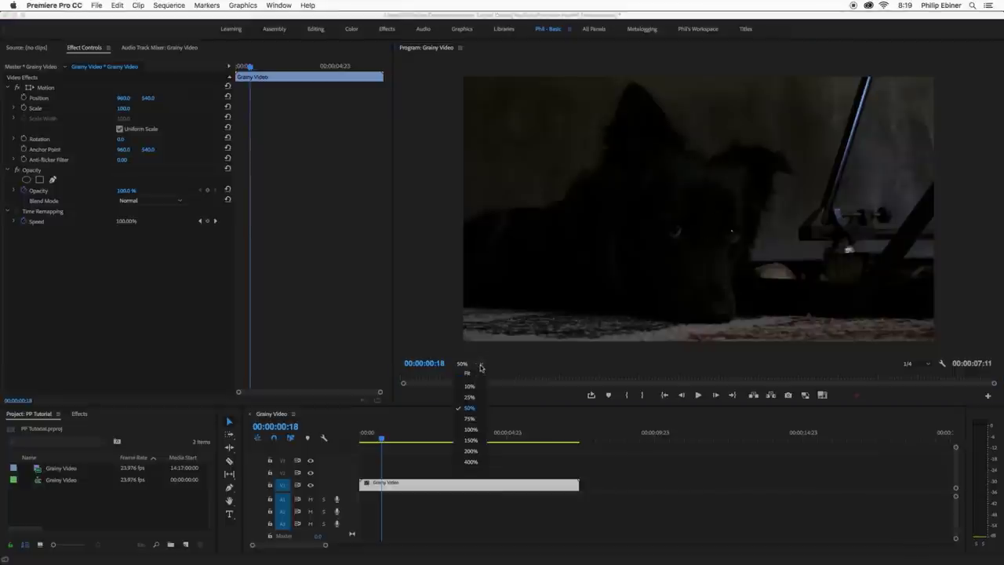
pyautogui.click(477, 430)
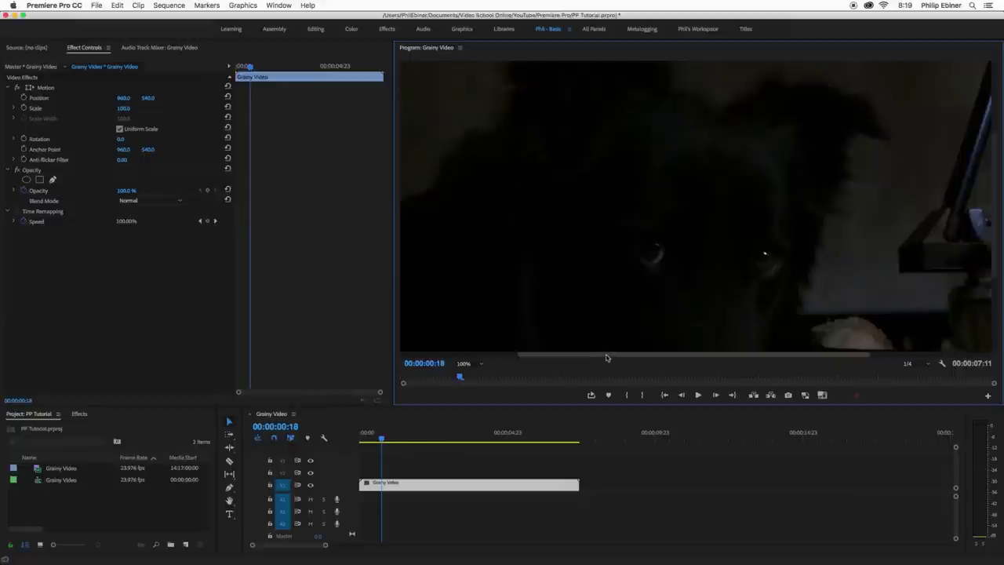
pyautogui.moveTo(606, 357); pyautogui.dragTo(486, 358)
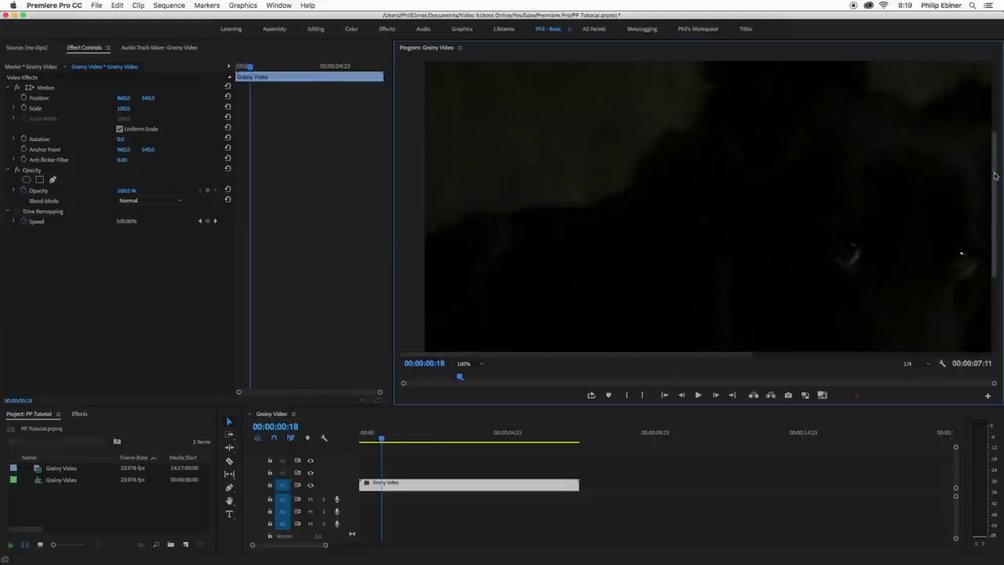
pyautogui.moveTo(995, 176); pyautogui.dragTo(985, 94)
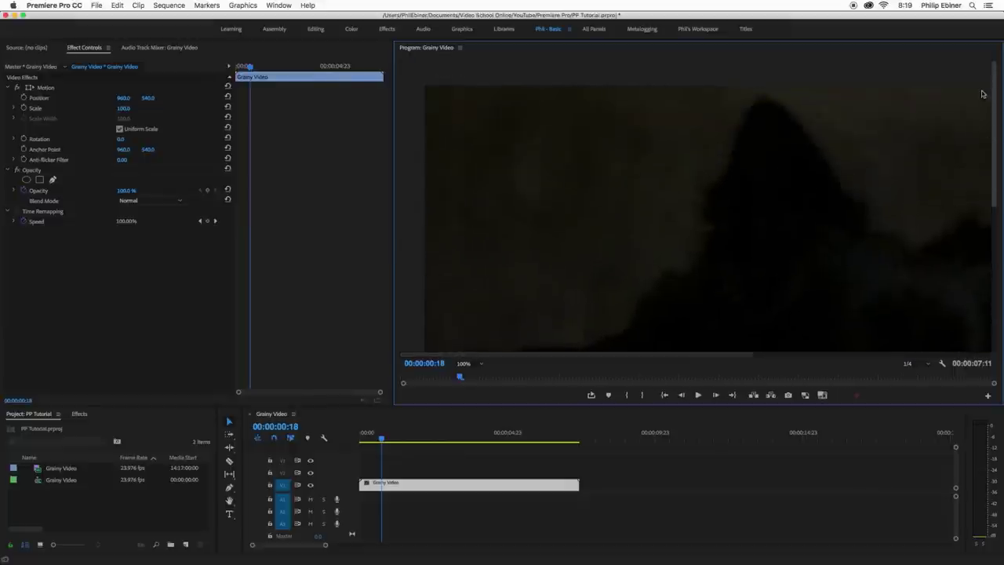
pyautogui.click(475, 364)
pyautogui.click(473, 375)
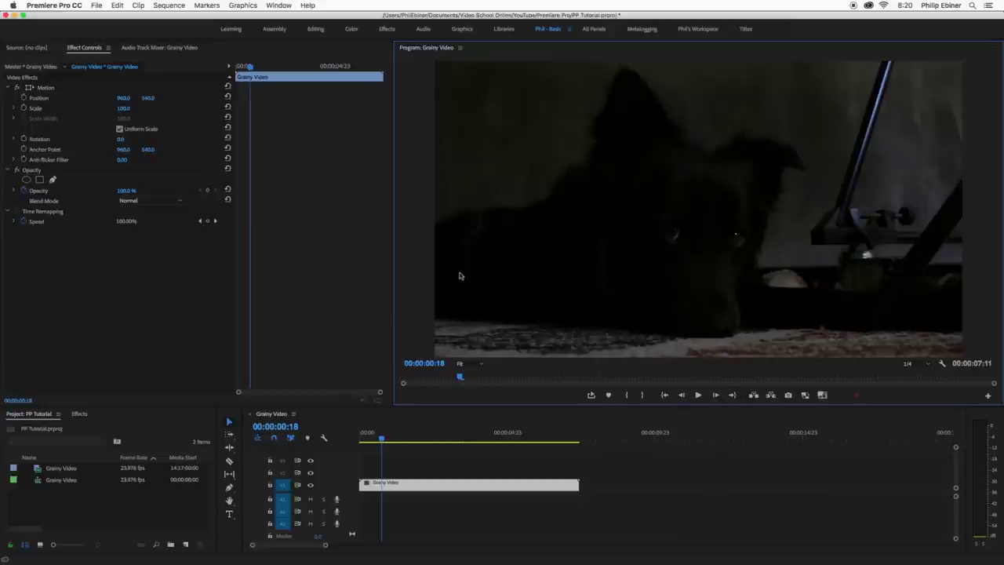
# - Drag Median from Video Effects > Noise & Grain onto the Grainy Video clip
pyautogui.click(80, 415)
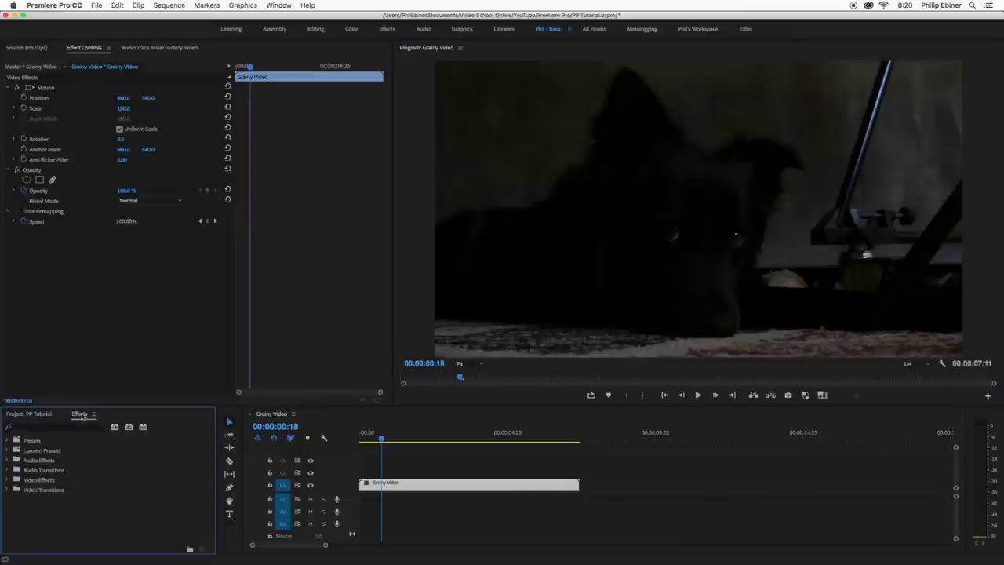
pyautogui.click(9, 479)
pyautogui.scroll(-2, 110, 480)
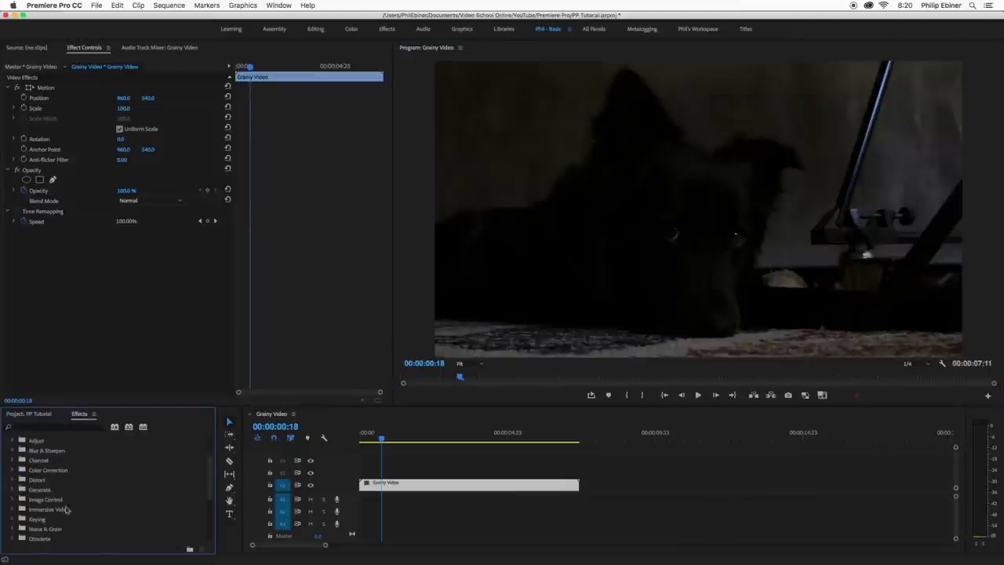
pyautogui.click(12, 528)
pyautogui.scroll(-1, 110, 499)
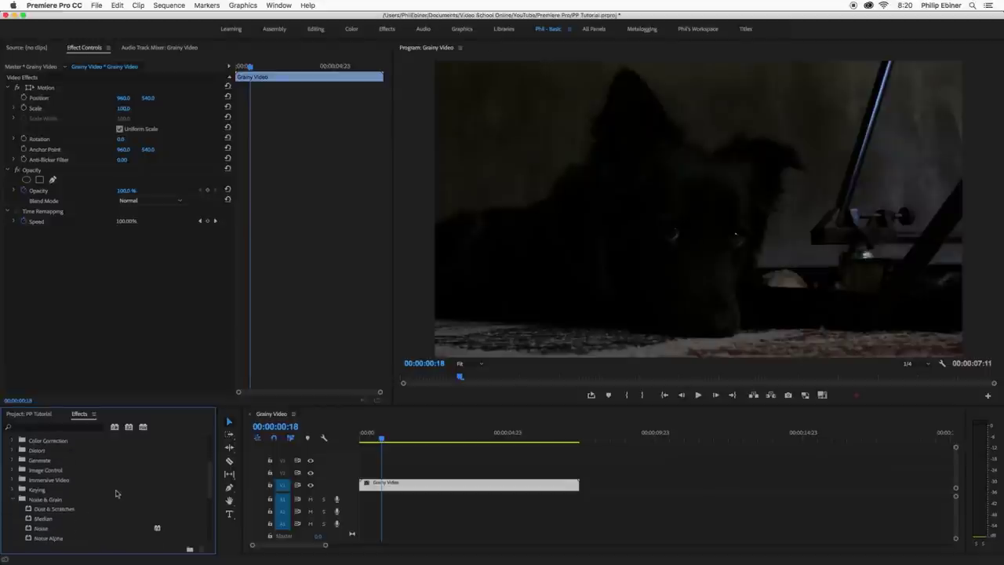
pyautogui.click(45, 519)
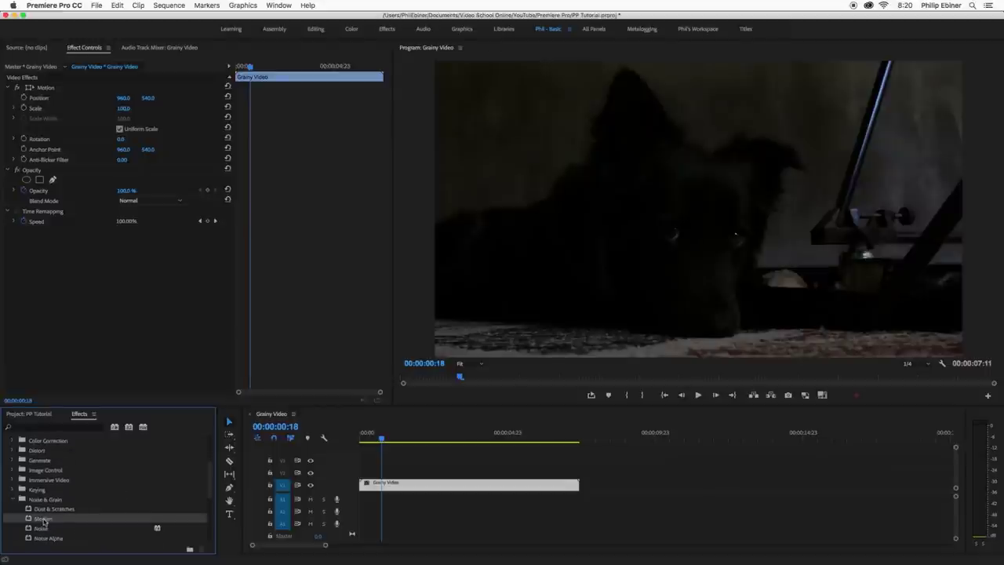
pyautogui.moveTo(43, 524); pyautogui.dragTo(428, 488)
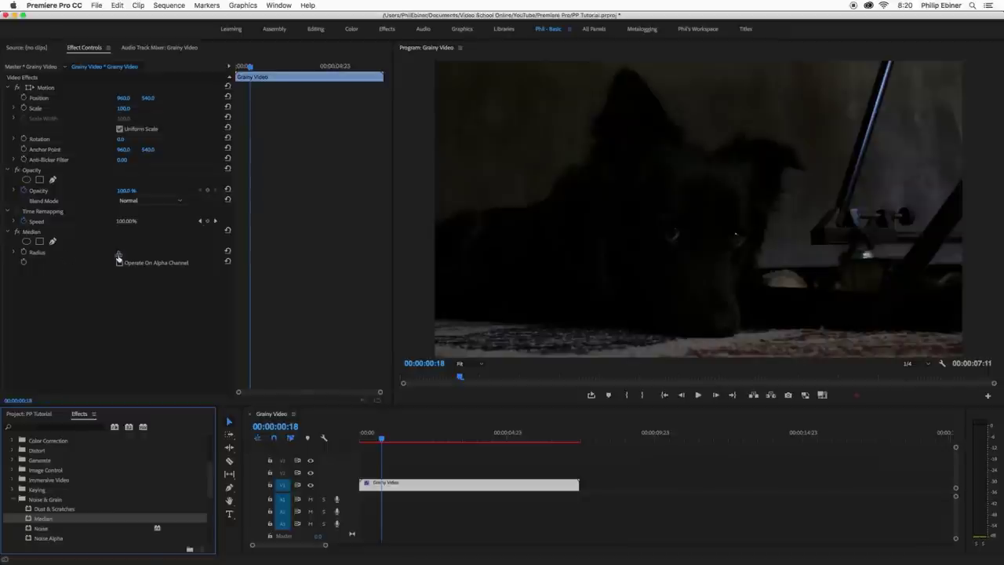
# - Set the Median radius to 5, save the project, then switch Median off to compare
pyautogui.click(119, 252)
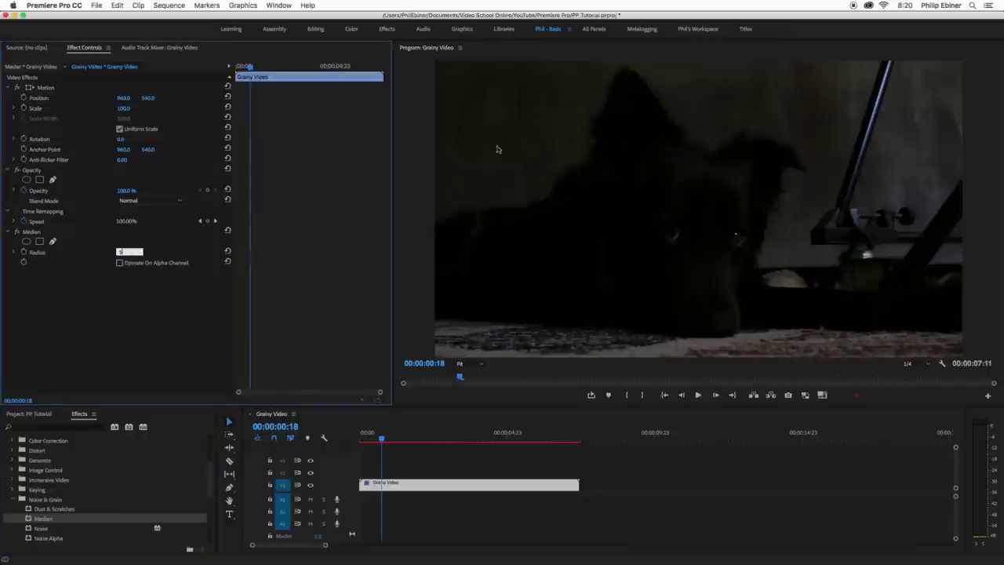
pyautogui.write('5')
pyautogui.press('Return')
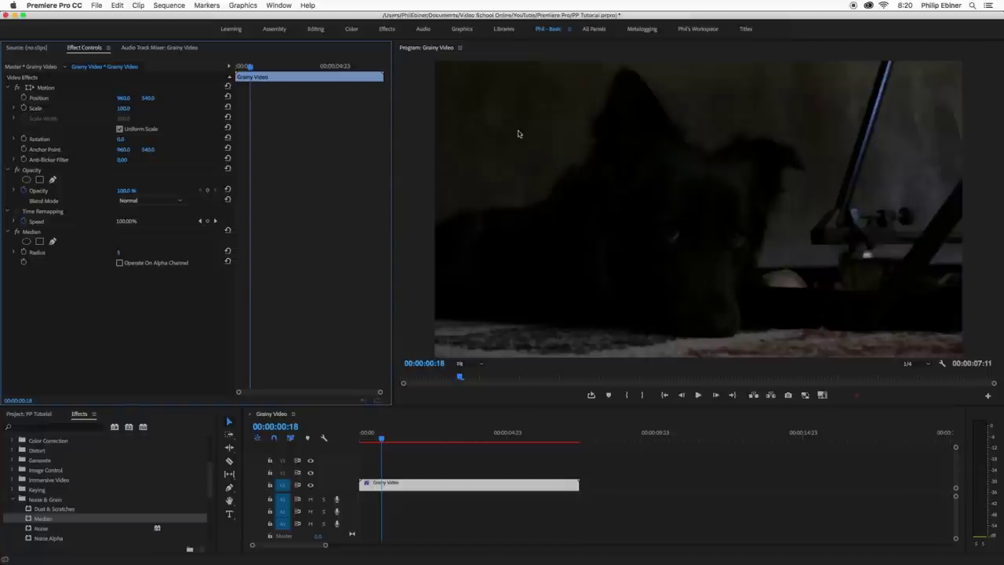
pyautogui.press('super+s')
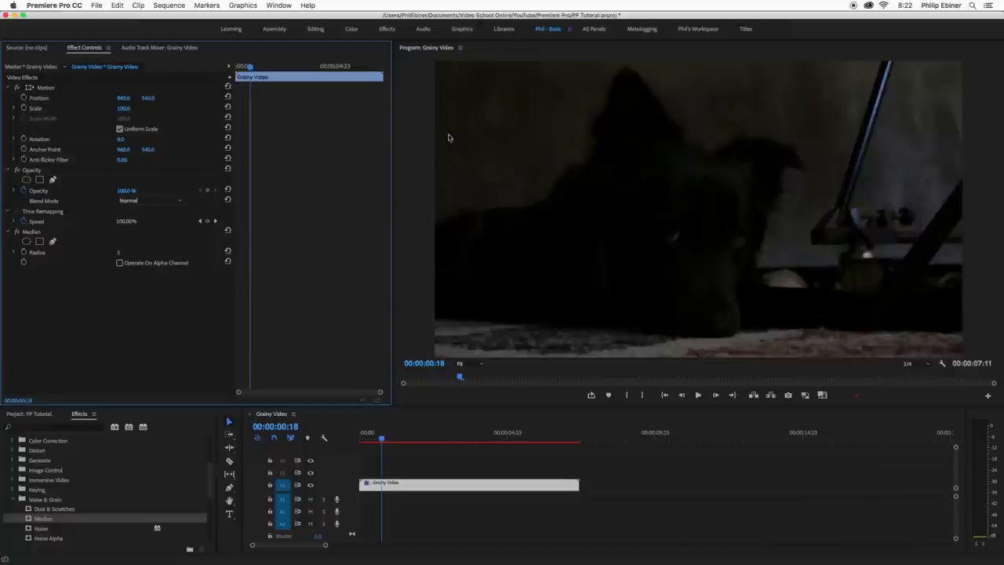
pyautogui.click(17, 231)
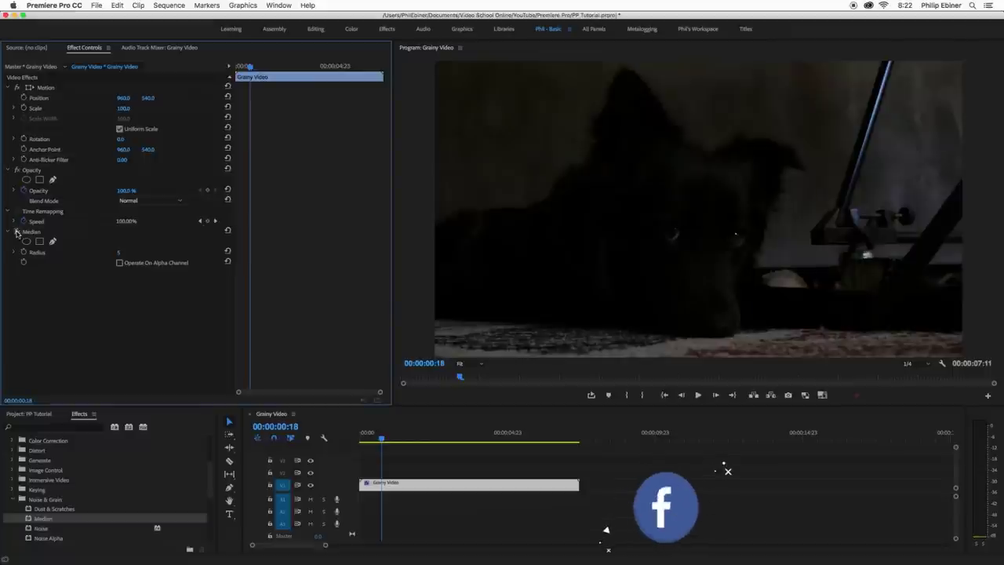
# - Re-enable Median and draw a closed pen mask around the upper-left background at 50% zoom
pyautogui.click(17, 231)
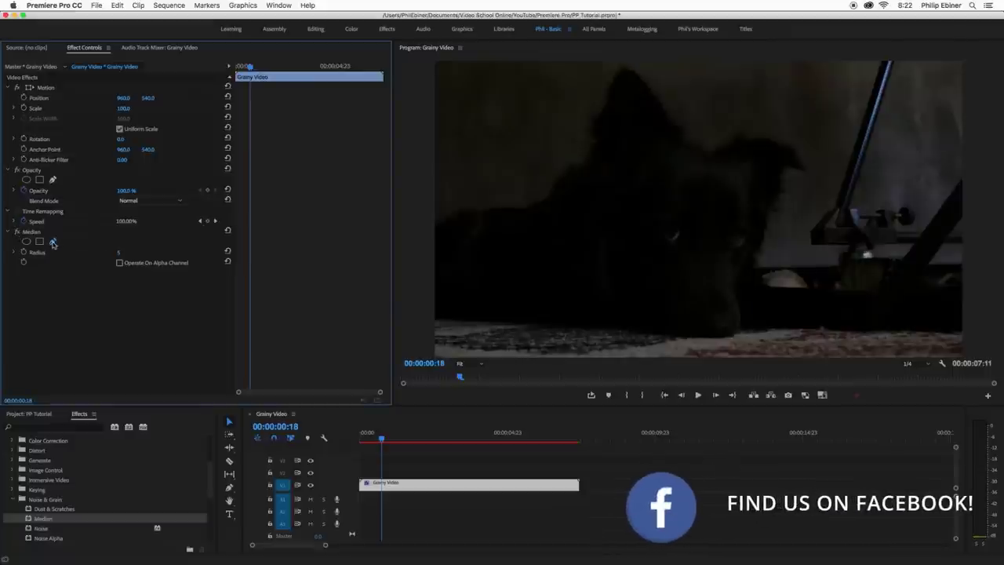
pyautogui.click(52, 242)
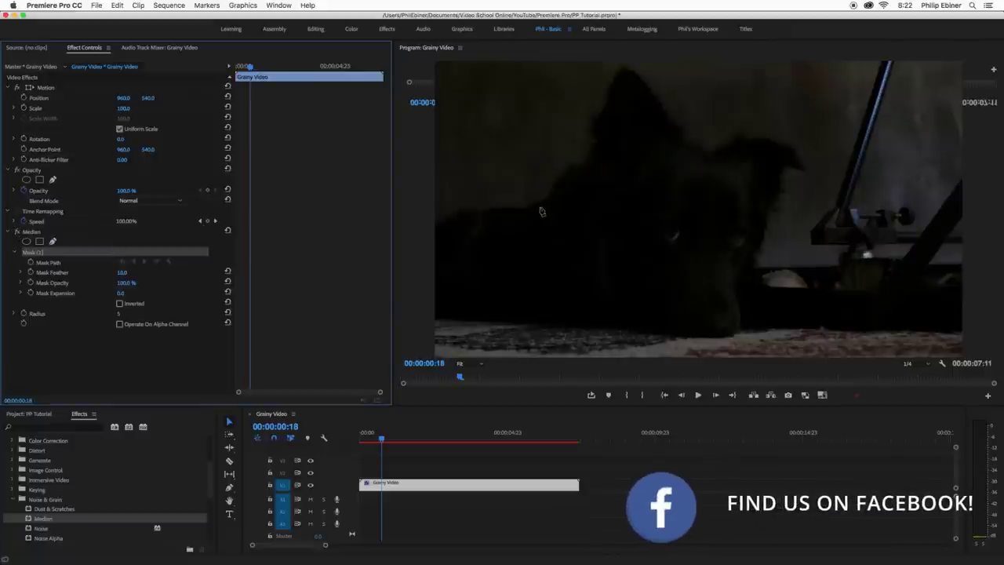
pyautogui.click(427, 224)
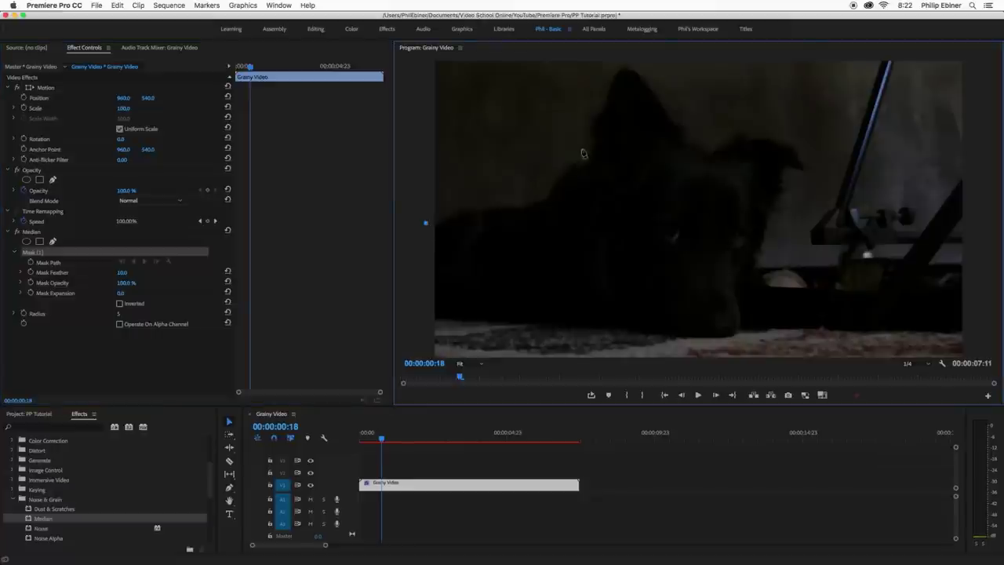
pyautogui.moveTo(583, 153); pyautogui.dragTo(619, 88)
pyautogui.click(469, 366)
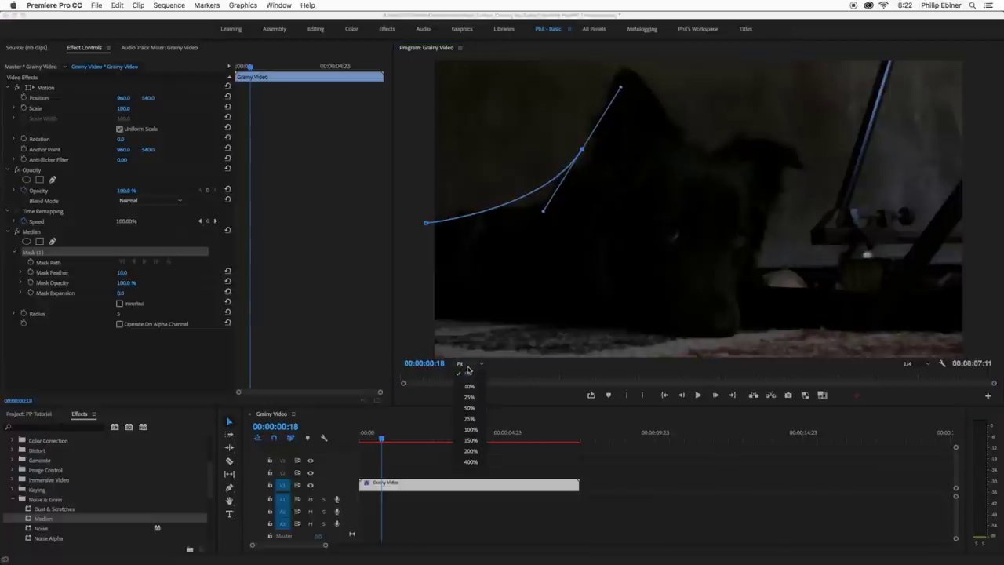
pyautogui.click(469, 408)
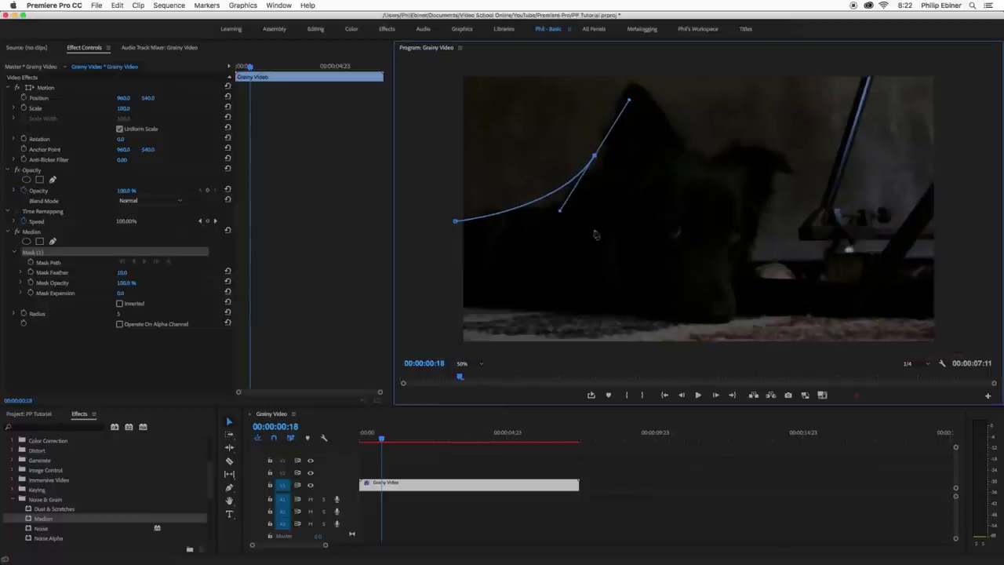
pyautogui.click(628, 74)
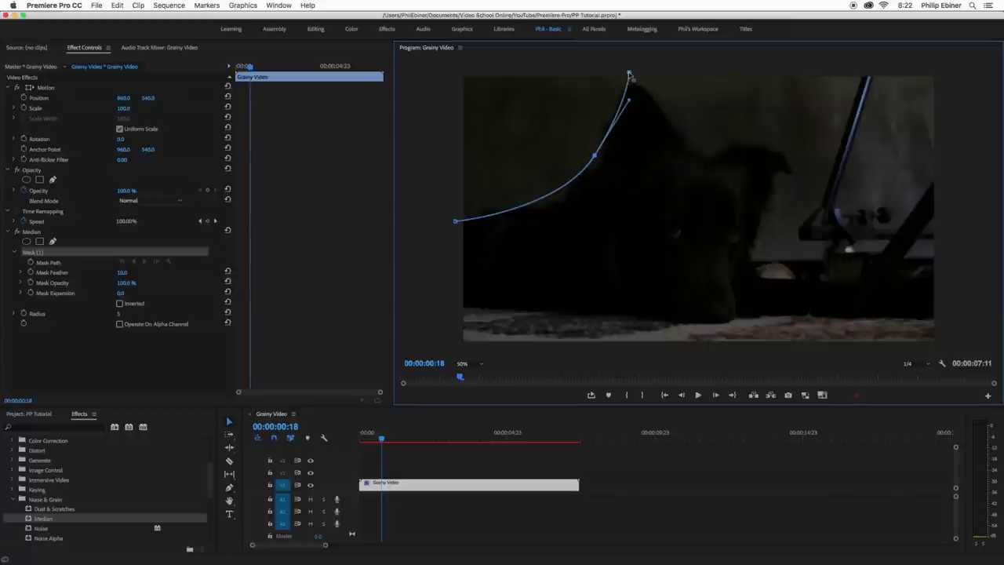
pyautogui.click(452, 69)
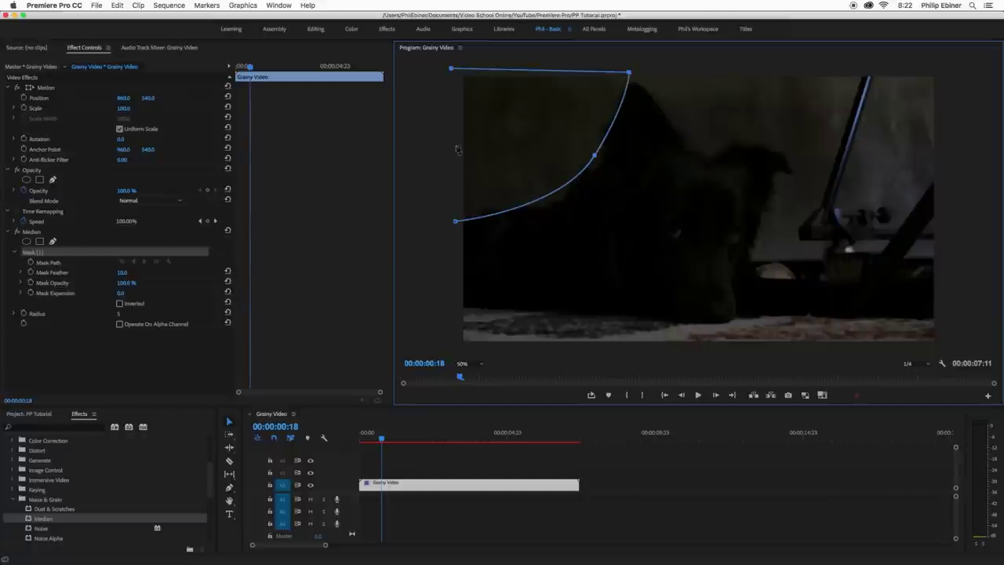
pyautogui.click(455, 223)
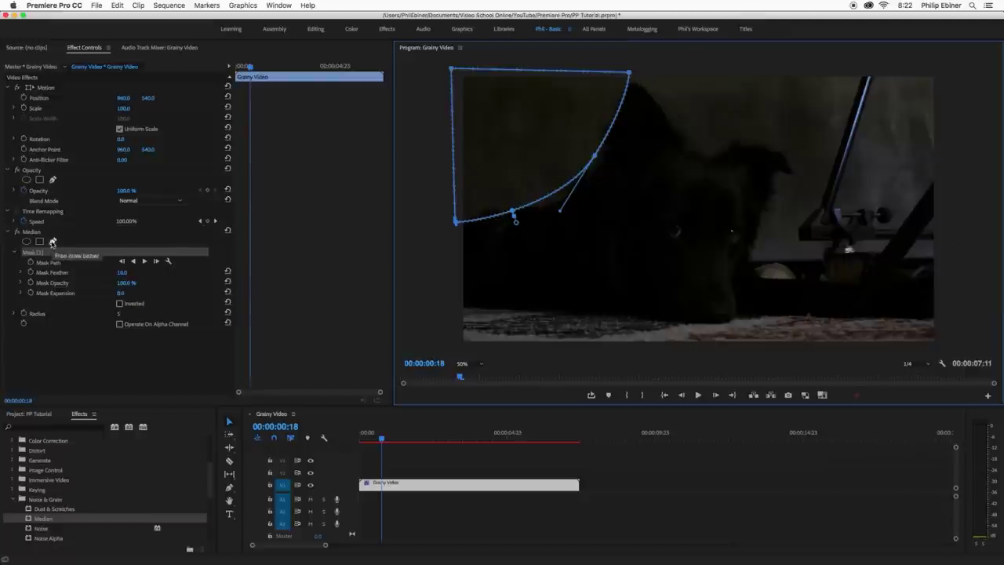
# - Draw a second closed Median mask around the metal stand on the frame's right
pyautogui.click(53, 242)
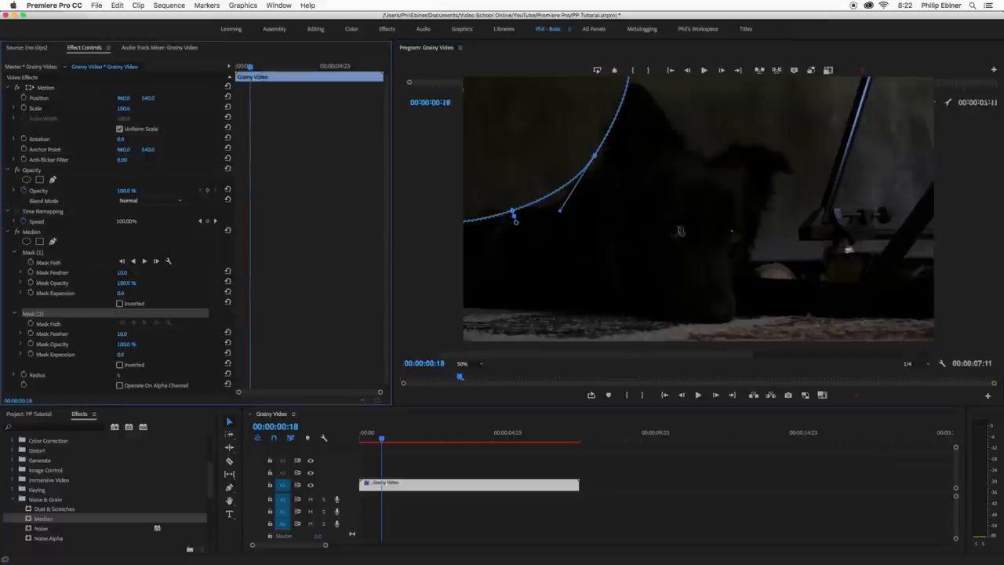
pyautogui.click(940, 271)
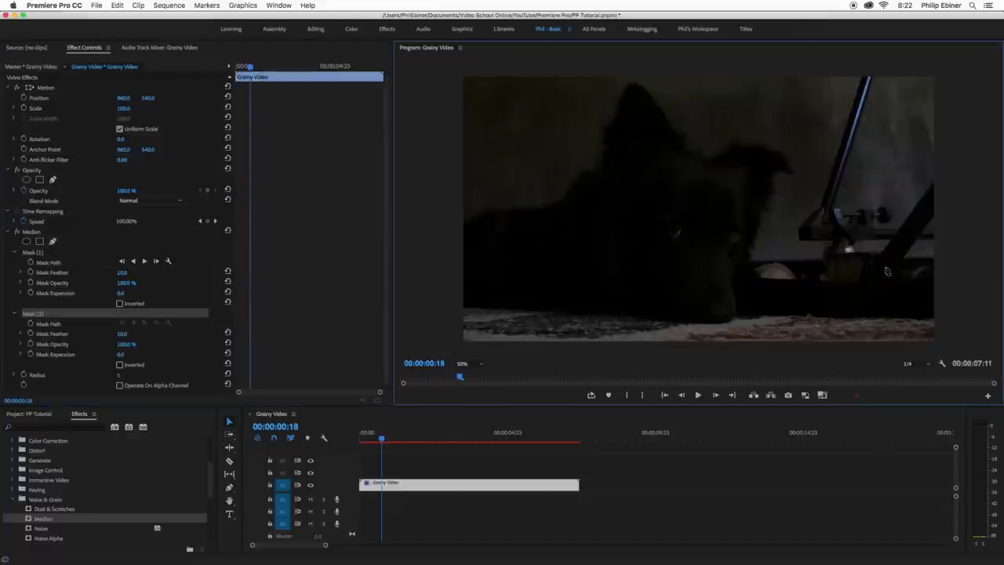
pyautogui.click(768, 257)
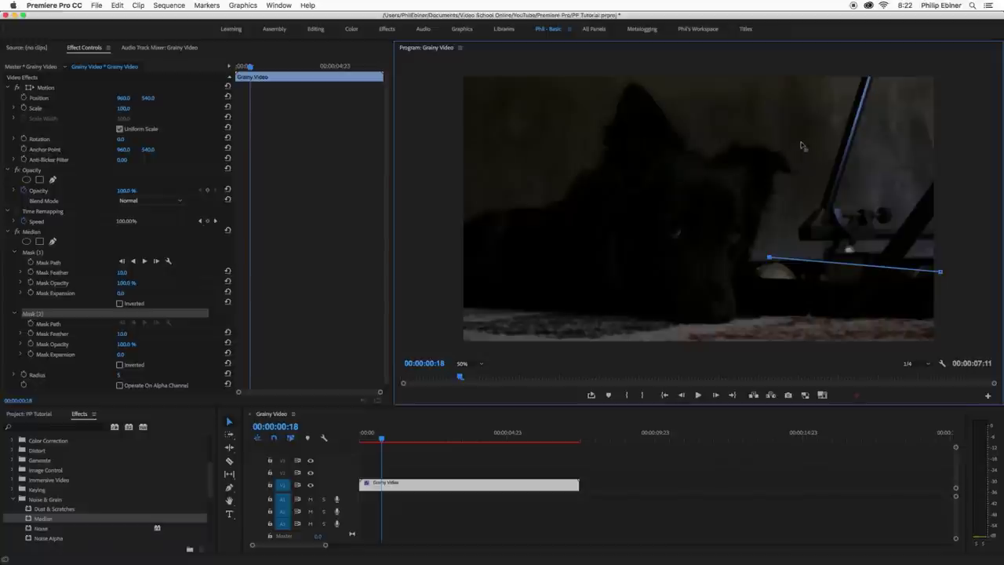
pyautogui.moveTo(800, 158); pyautogui.dragTo(795, 138)
pyautogui.moveTo(707, 143); pyautogui.dragTo(695, 135)
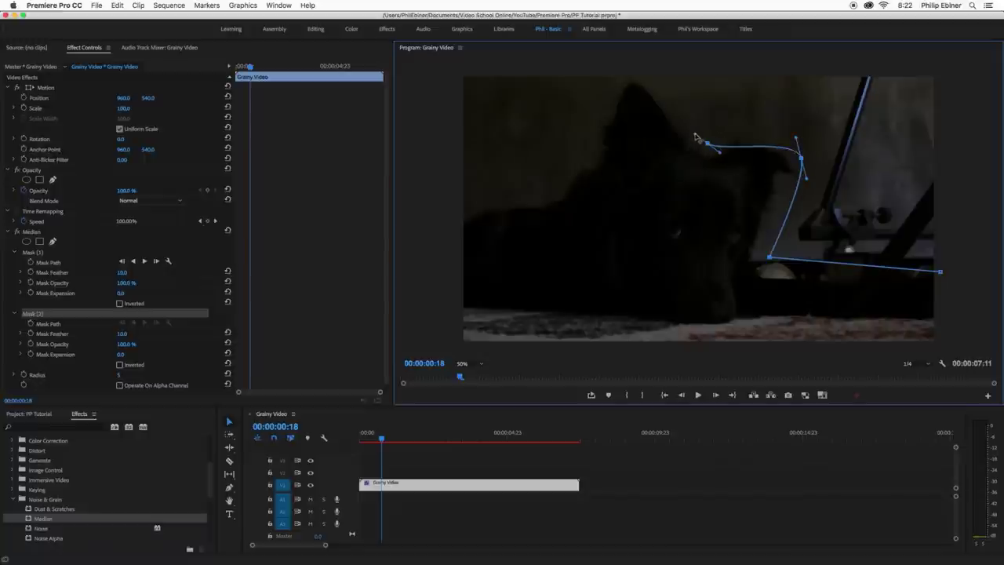
pyautogui.click(657, 74)
pyautogui.click(952, 72)
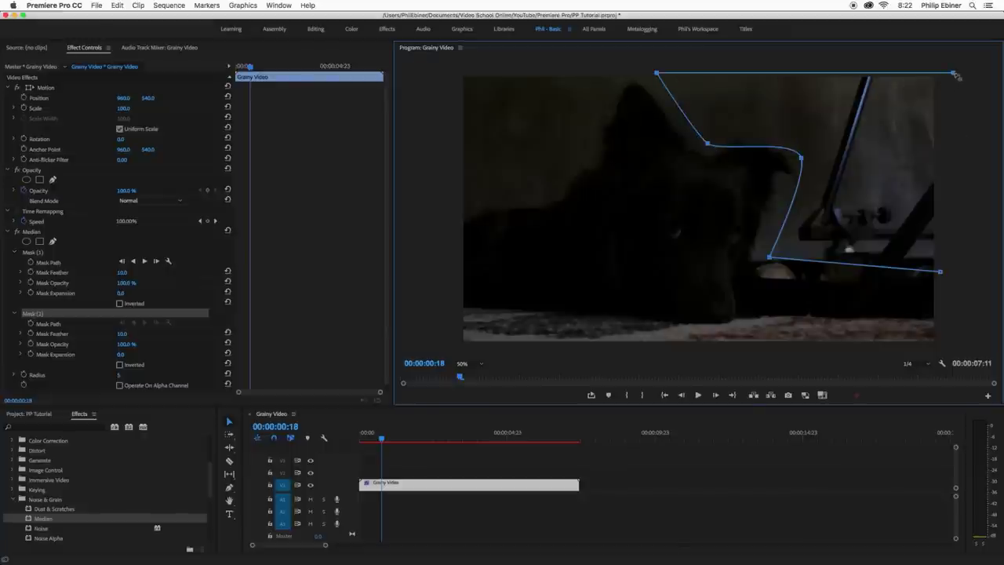
pyautogui.click(941, 273)
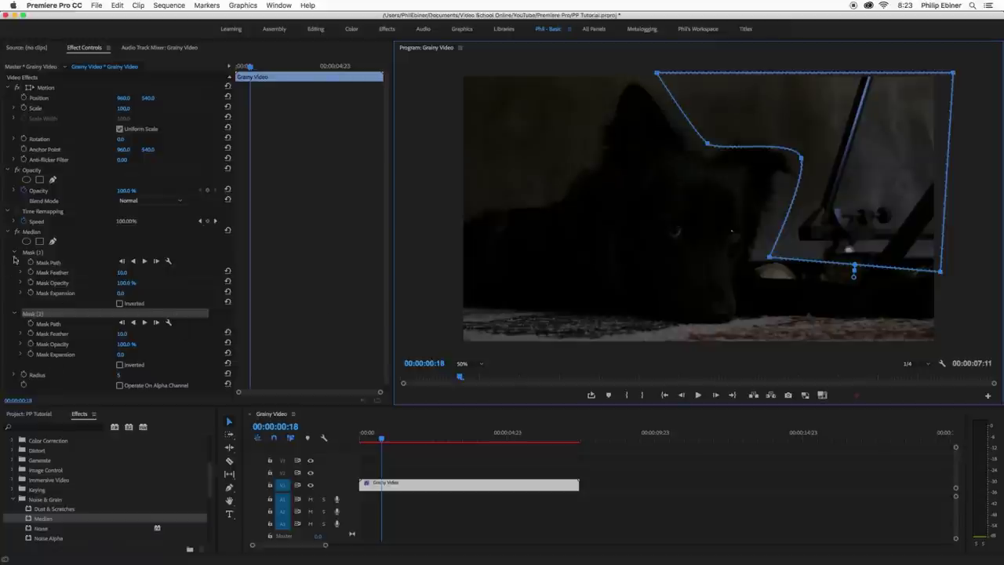
# - Give Mask (1) and Mask (2) a feather of 75 each, then collapse both mask groups
pyautogui.click(123, 272)
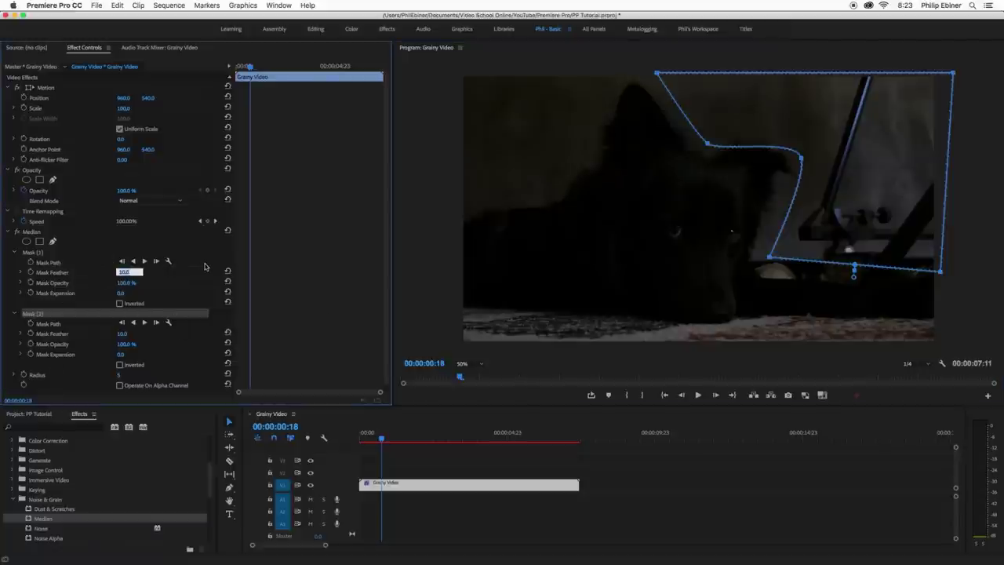
pyautogui.write('4')
pyautogui.press('Return')
pyautogui.click(121, 334)
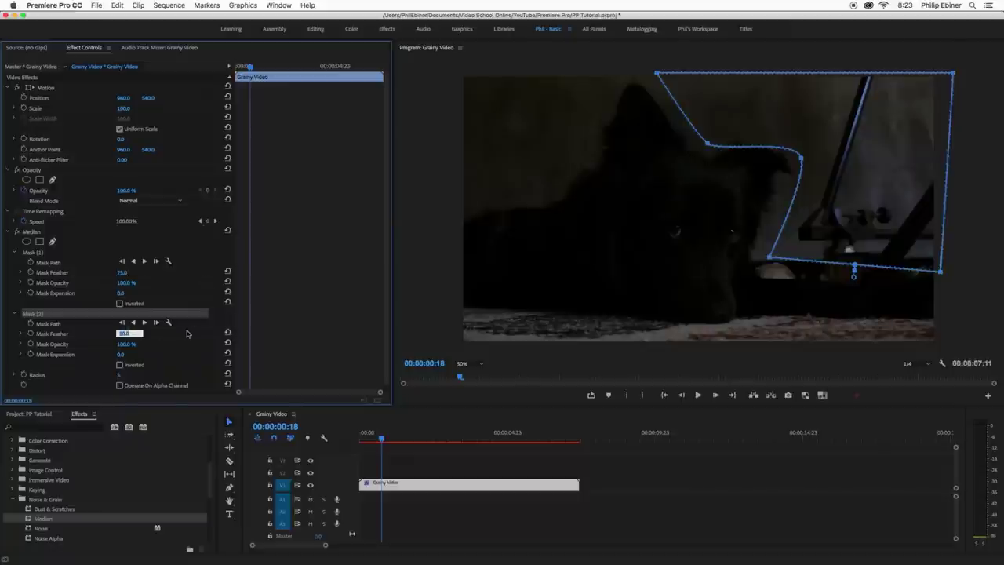
pyautogui.write('75')
pyautogui.press('Return')
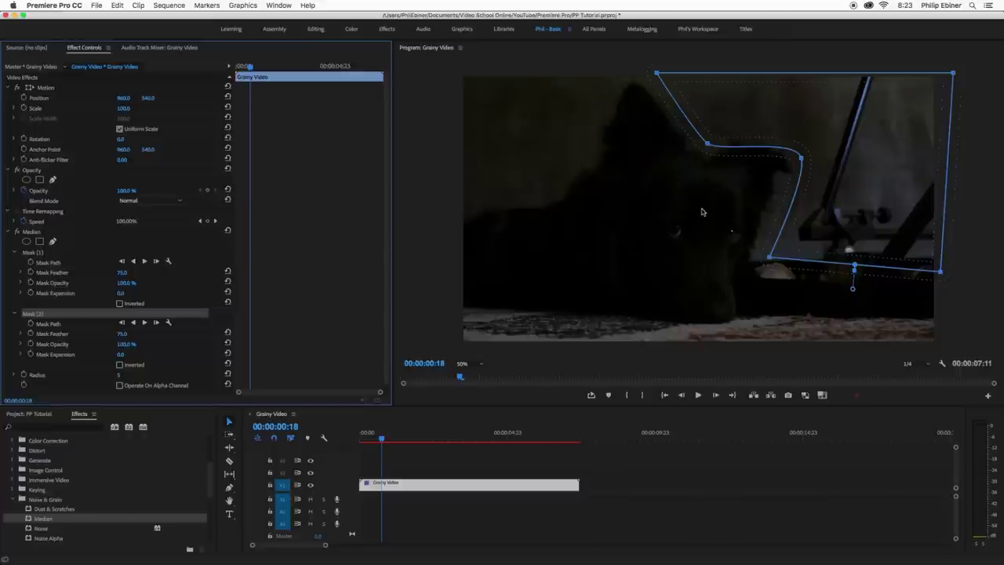
pyautogui.click(14, 253)
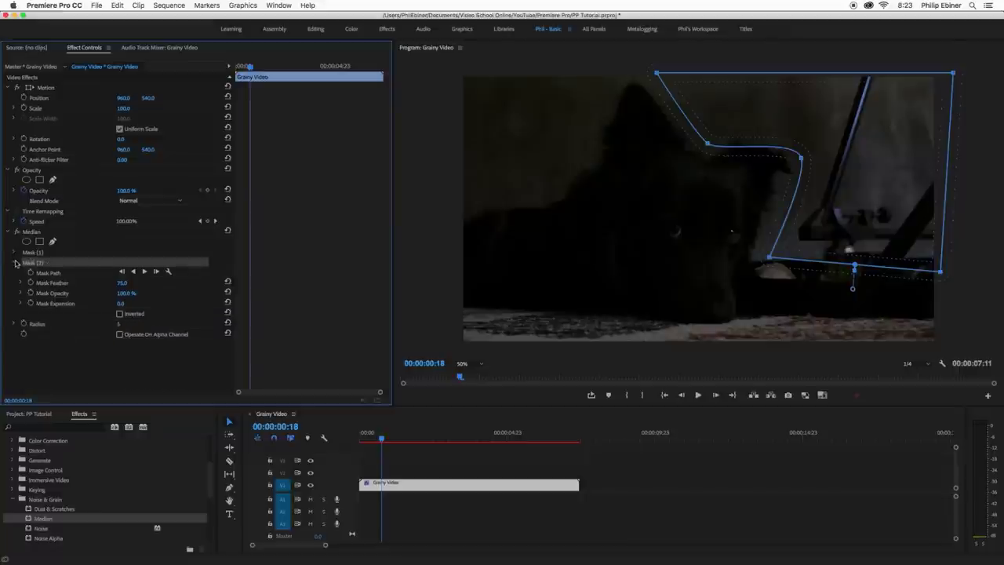
pyautogui.click(16, 263)
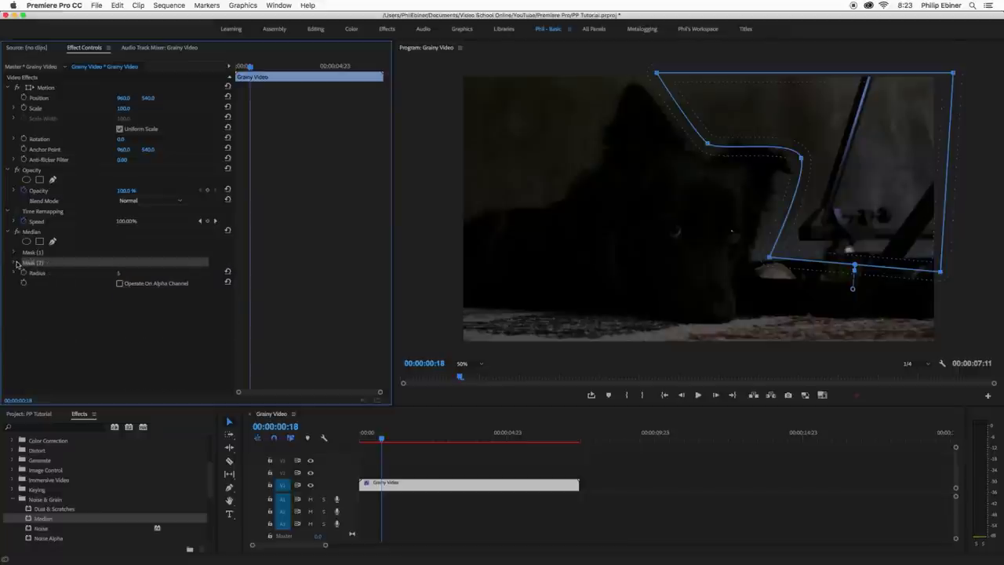
# - Try Median radius values of 110, 100 and 10
pyautogui.click(120, 275)
pyautogui.press('Return')
pyautogui.moveTo(123, 276); pyautogui.dragTo(122, 277)
pyautogui.click(123, 276)
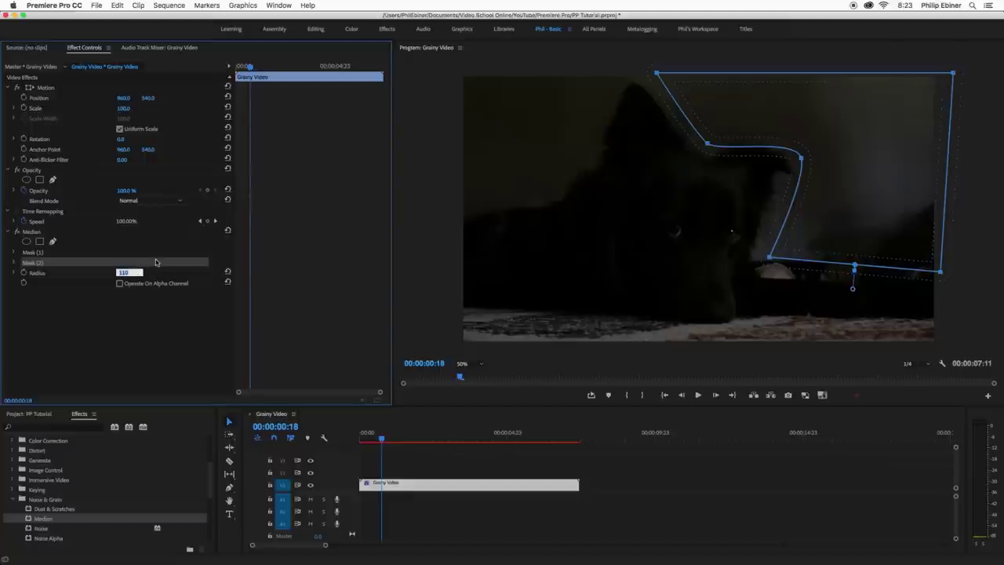
pyautogui.write('10')
pyautogui.press('Return')
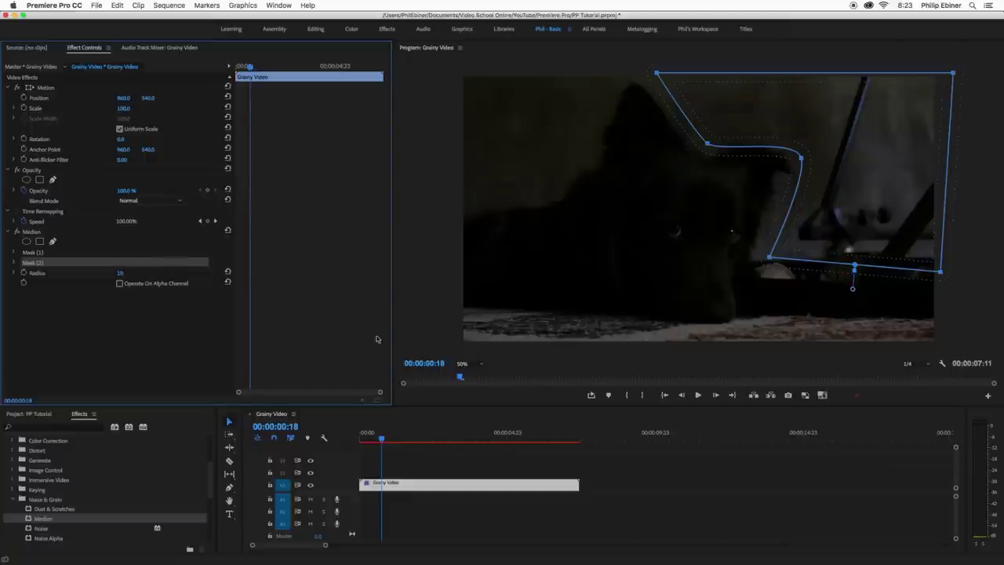
# - Toggle the Median effect off and on repeatedly to compare before and after
pyautogui.click(434, 458)
pyautogui.click(509, 482)
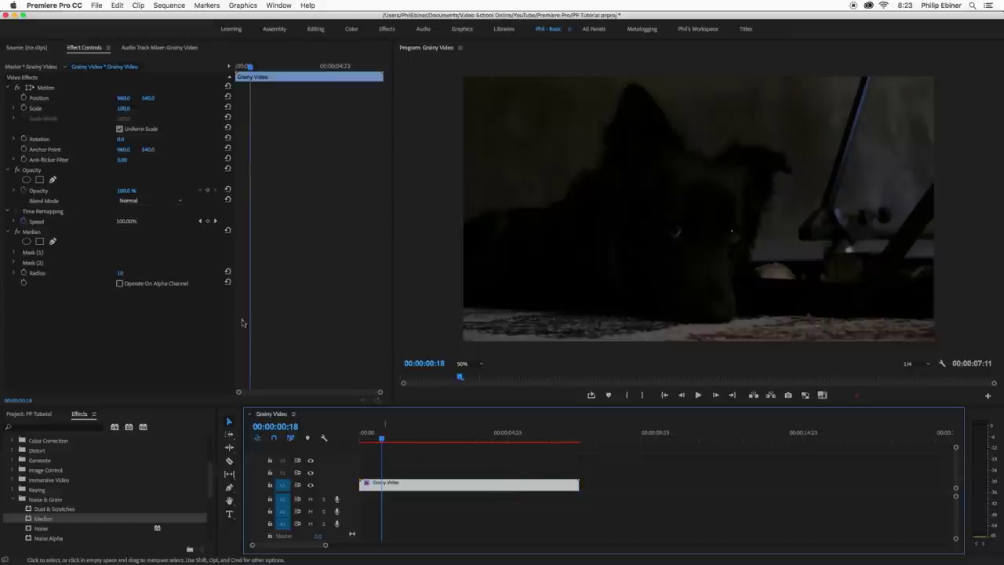
pyautogui.click(17, 232)
pyautogui.click(18, 232)
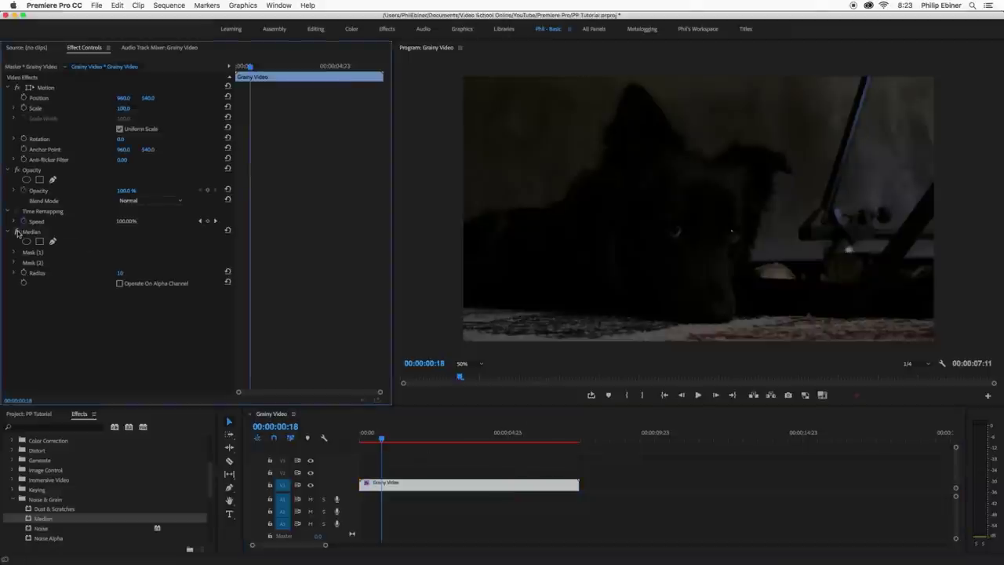
pyautogui.click(17, 232)
pyautogui.click(17, 232)
pyautogui.click(17, 232)
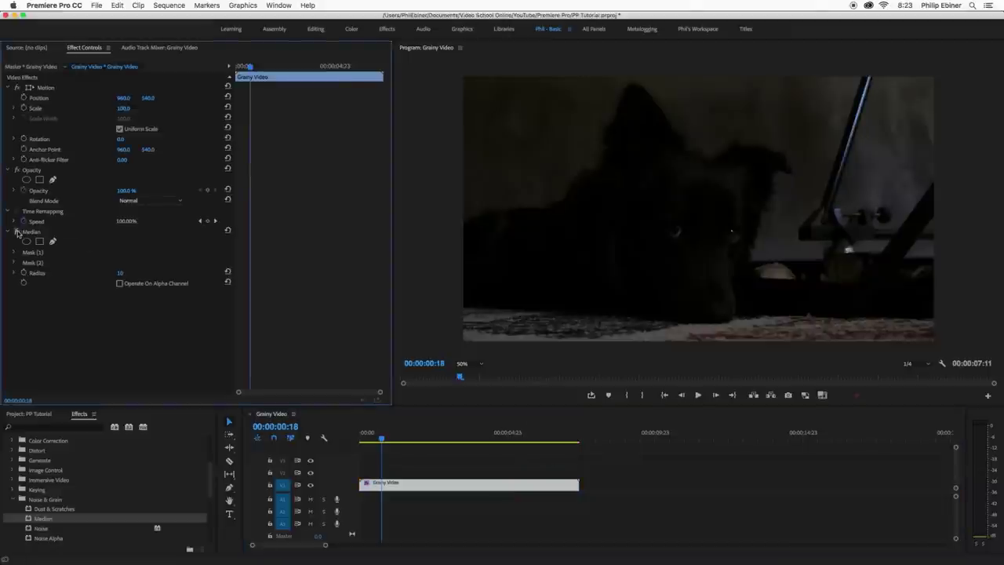
pyautogui.click(17, 233)
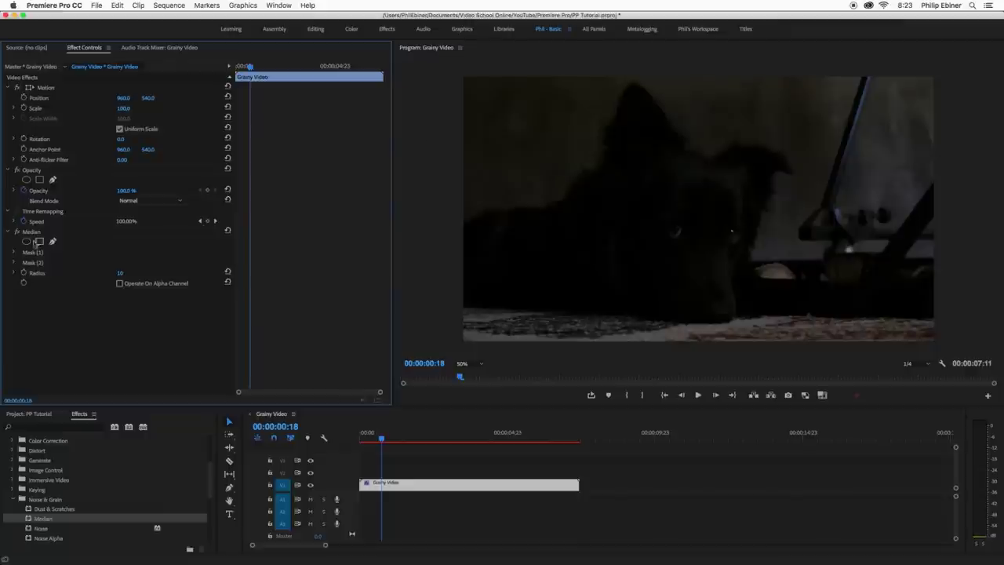
# - Set the Median radius back to 5 and switch over to After Effects
pyautogui.click(129, 271)
pyautogui.write('5')
pyautogui.press('Return')
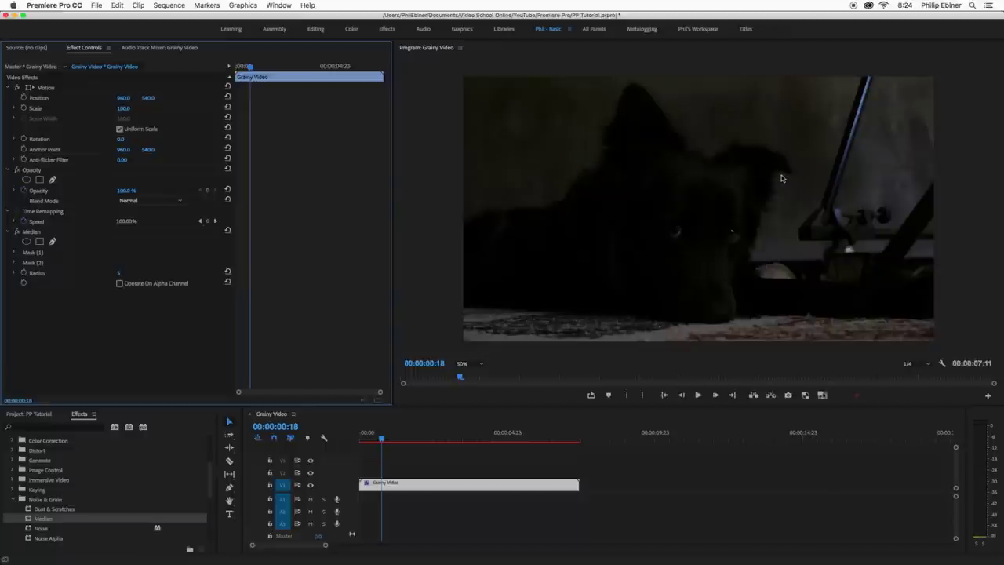
pyautogui.press('super+Tab')
pyautogui.press('super+Tab')
pyautogui.press('super+Tab')
pyautogui.press('super+Tab')
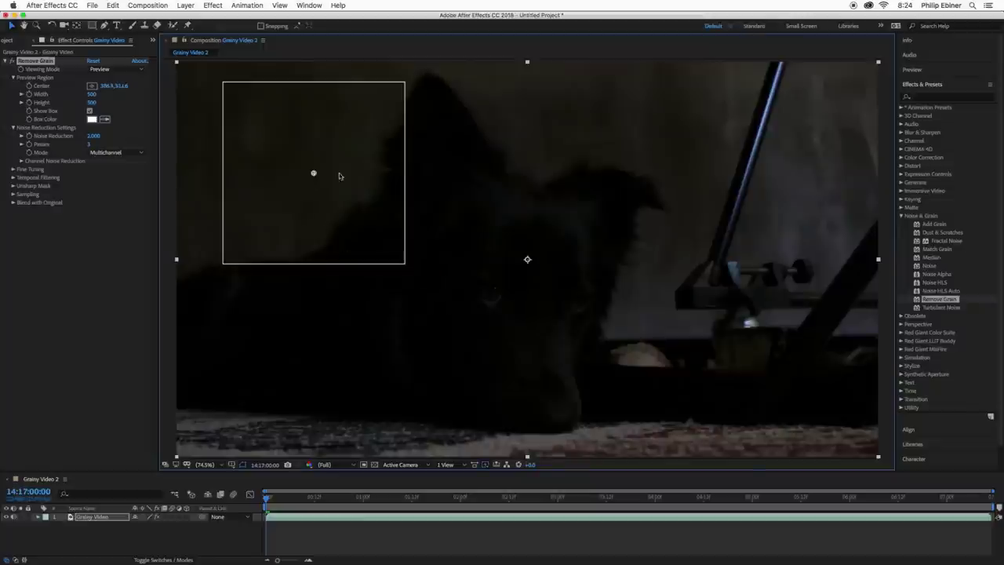
# - Drag the Remove Grain preview region to the centre-right, then down over the dog's ear
pyautogui.moveTo(340, 175); pyautogui.dragTo(679, 236)
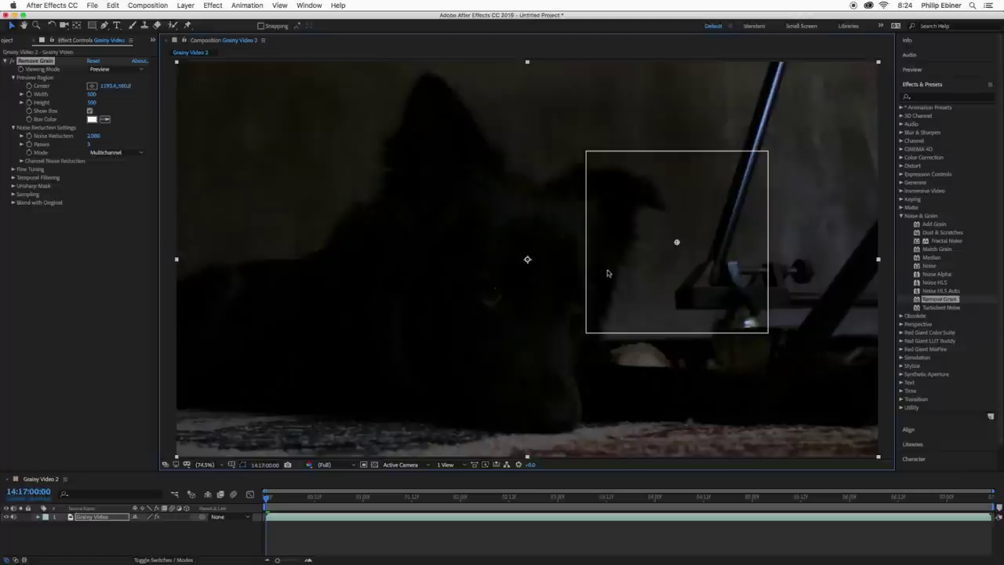
pyautogui.moveTo(606, 273); pyautogui.dragTo(352, 161)
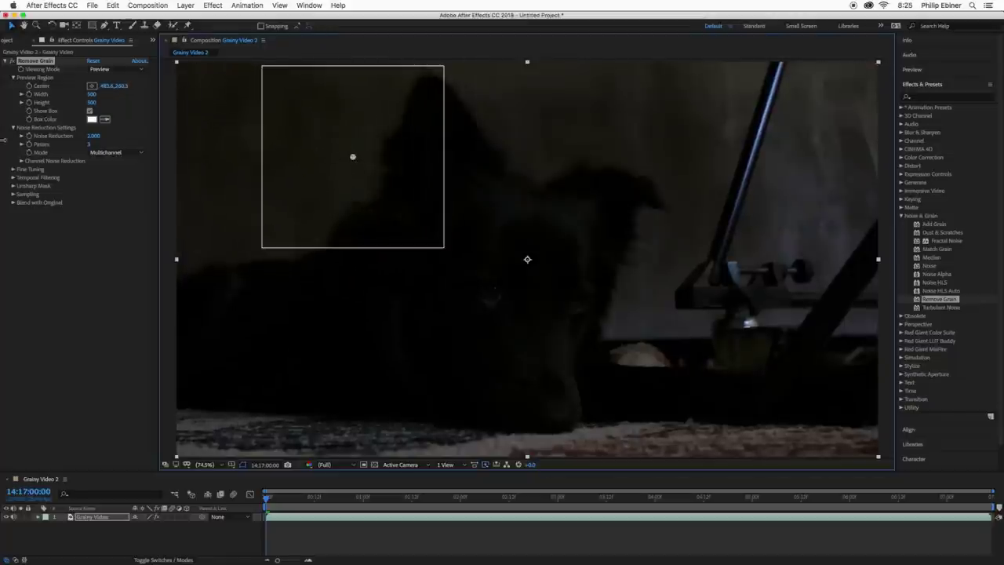
pyautogui.click(92, 136)
# - Enter a Remove Grain Noise Reduction value of 2.000
pyautogui.write('2')
pyautogui.press('Return')
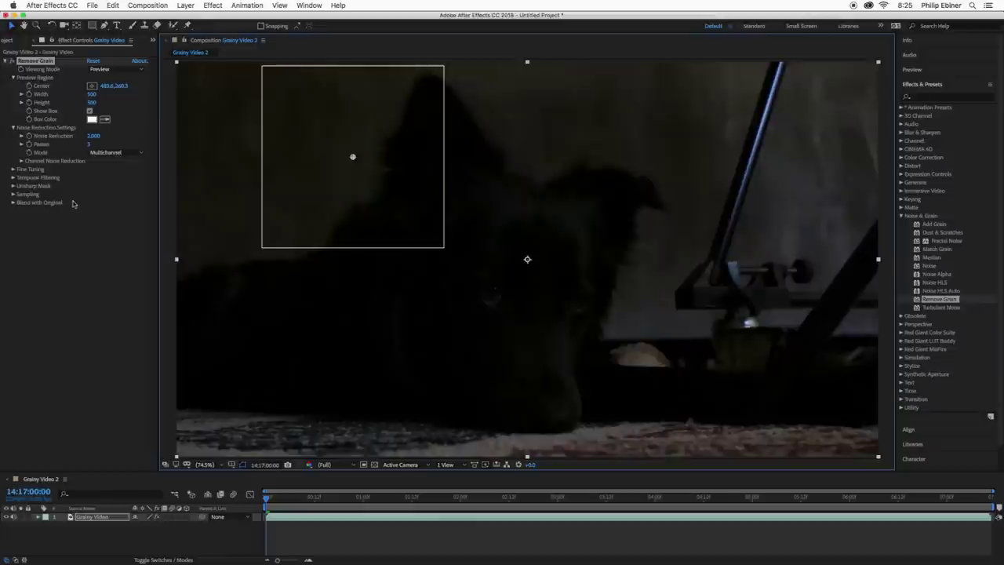